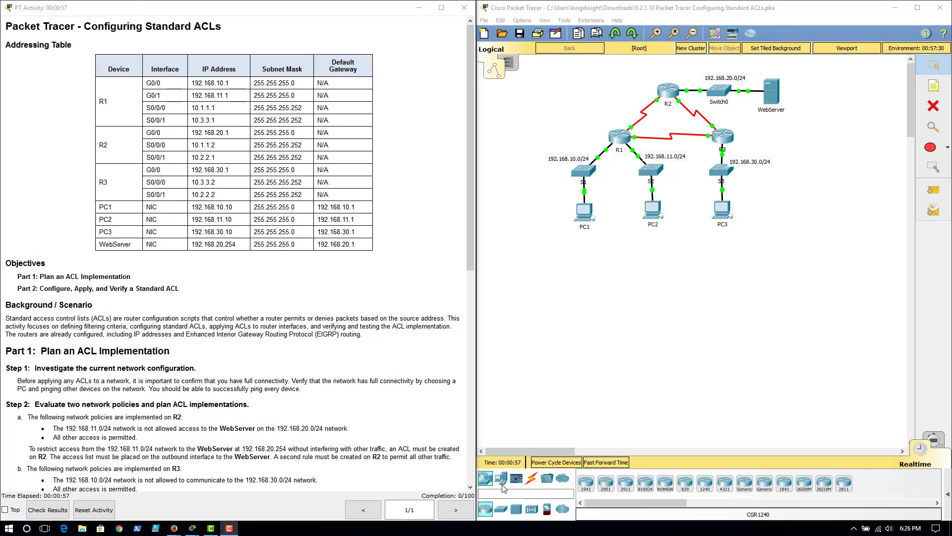
Fast-forward the simulation time and review the activity's ACL planning and configuration instructions
click(606, 466)
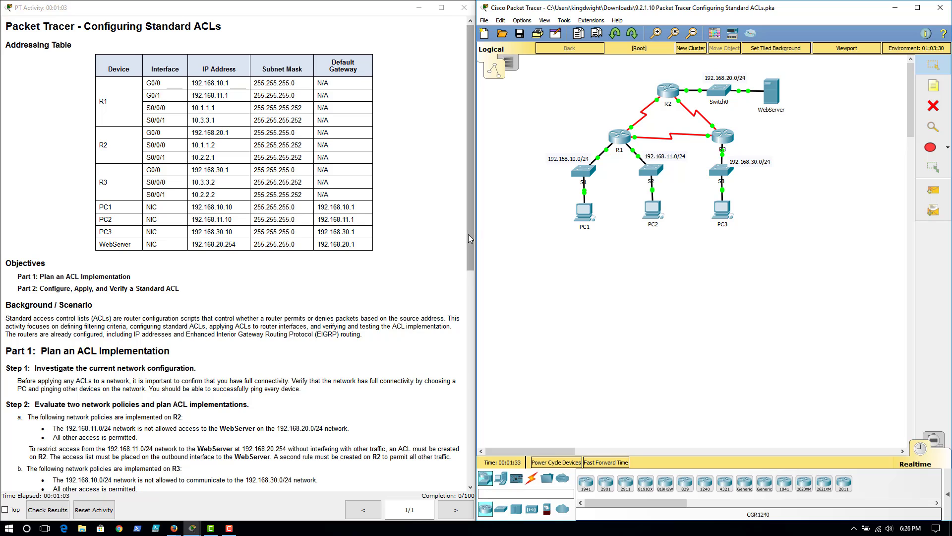
drag(469, 234, 469, 340)
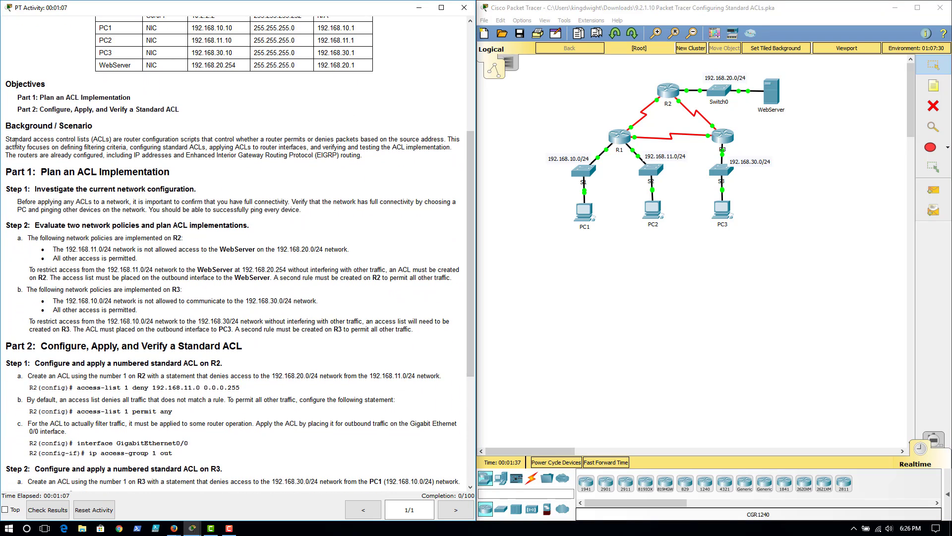
drag(5, 122, 427, 328)
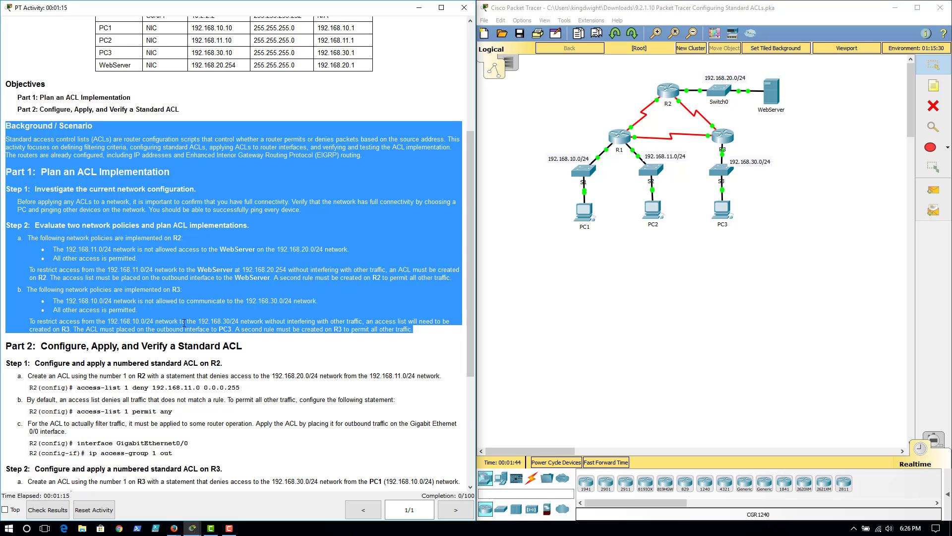
scroll(183, 323, down, 6)
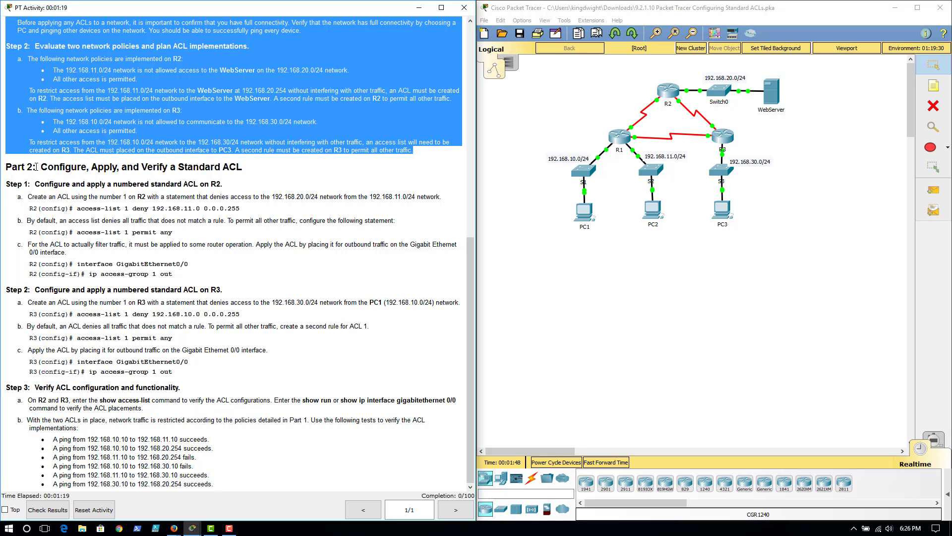
click(123, 199)
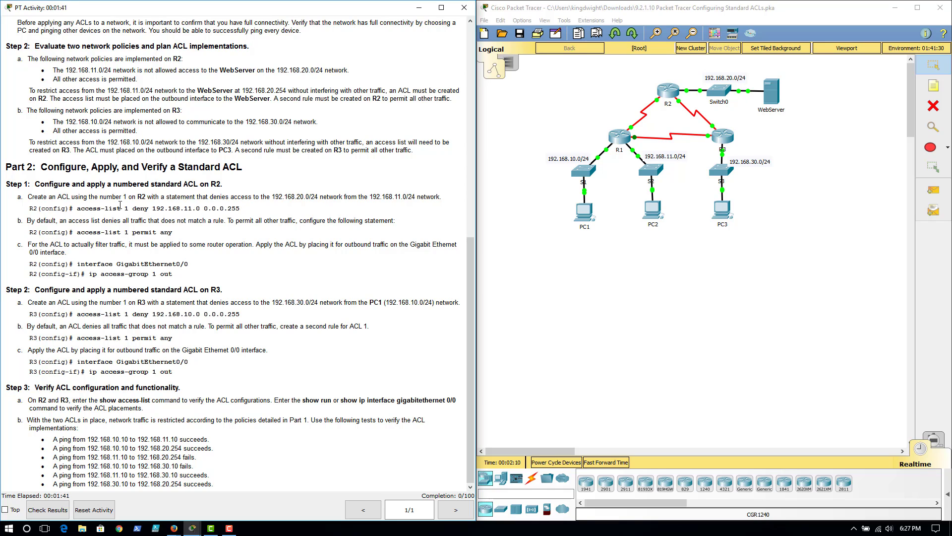
double_click(125, 196)
triple_click(146, 198)
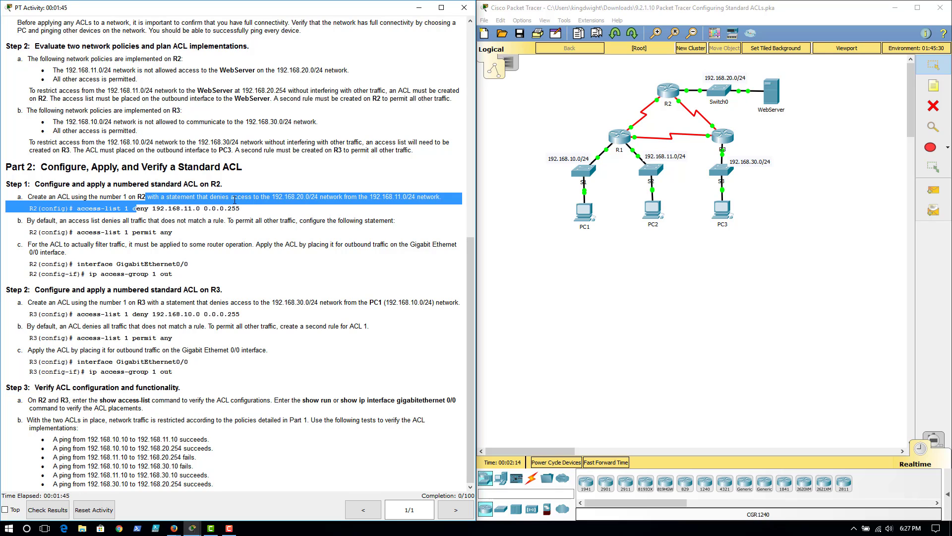
click(229, 203)
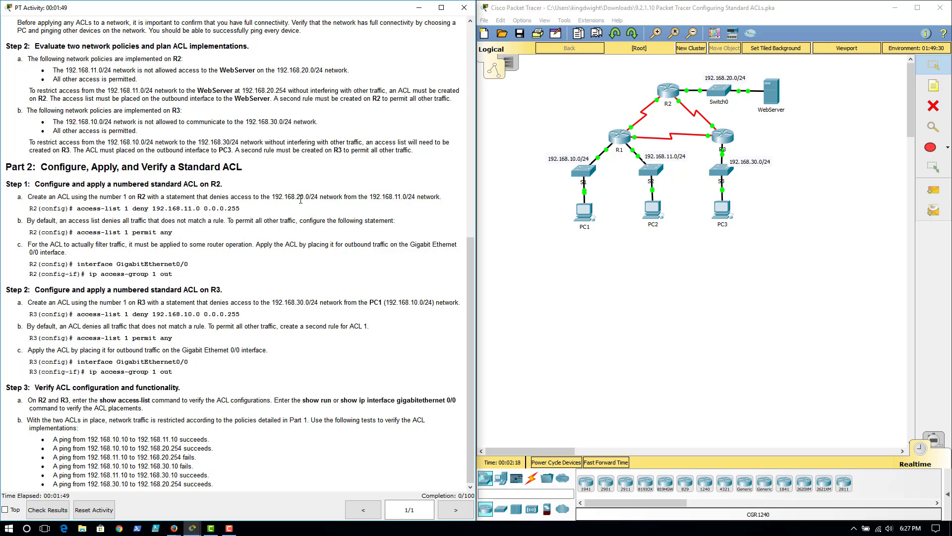
drag(303, 198, 291, 199)
Open R2's command line interface and enter privileged and global configuration mode
click(667, 99)
drag(445, 113, 556, 60)
click(635, 96)
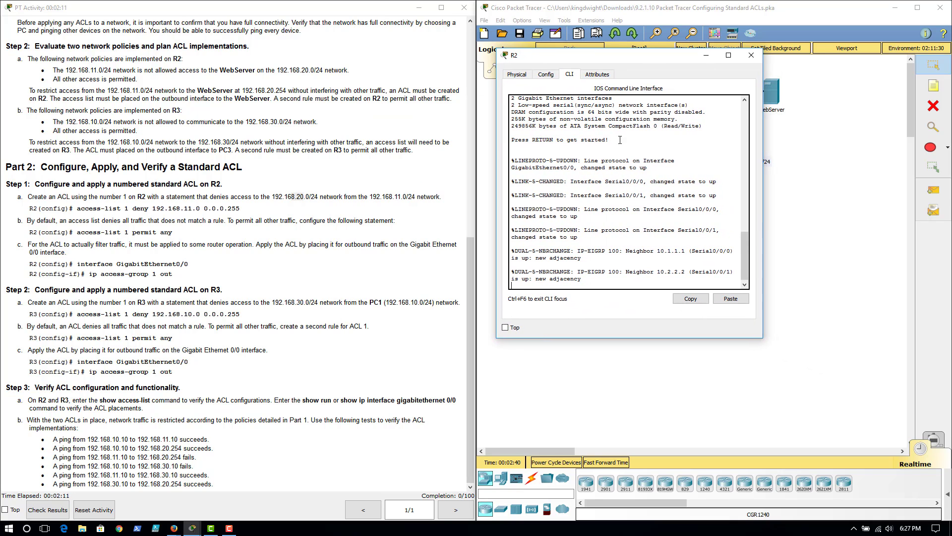
drag(764, 216, 877, 216)
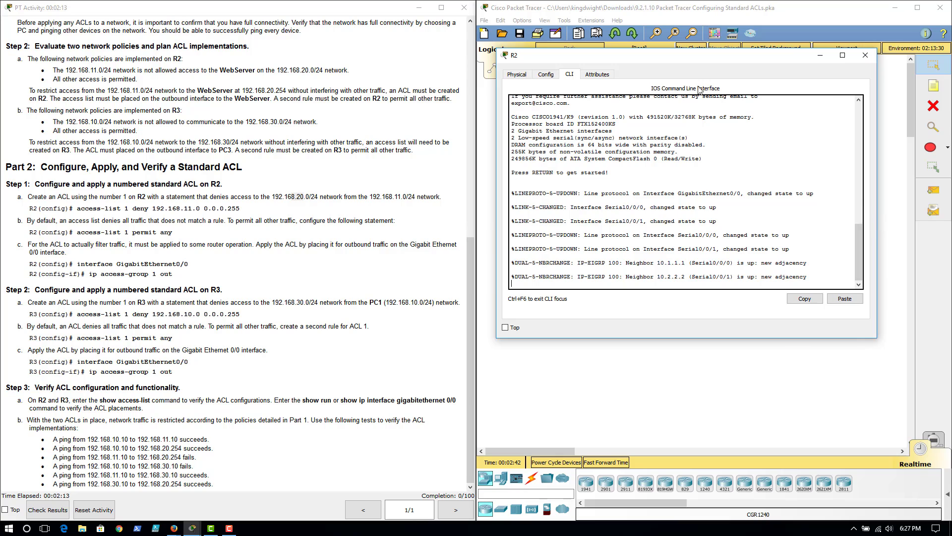
drag(651, 57, 662, 169)
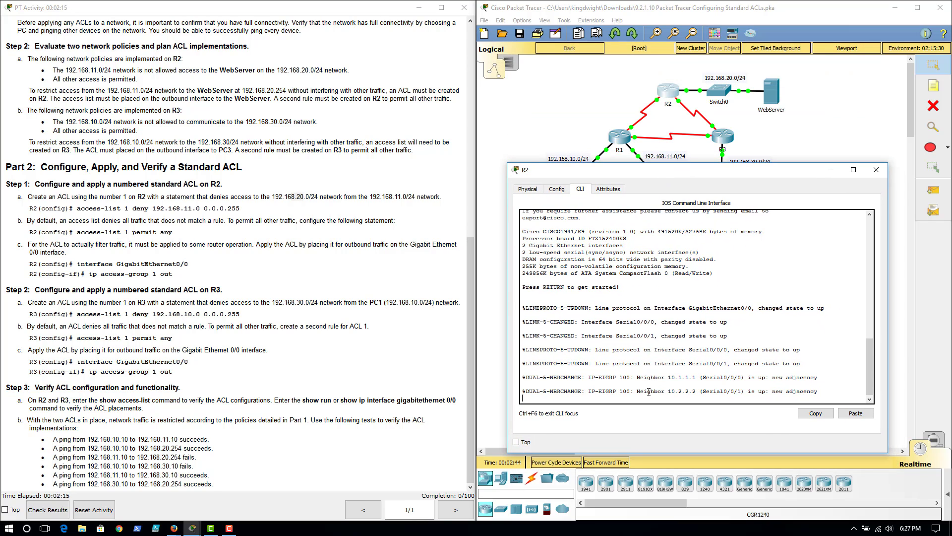
key(Return)
key(Return)
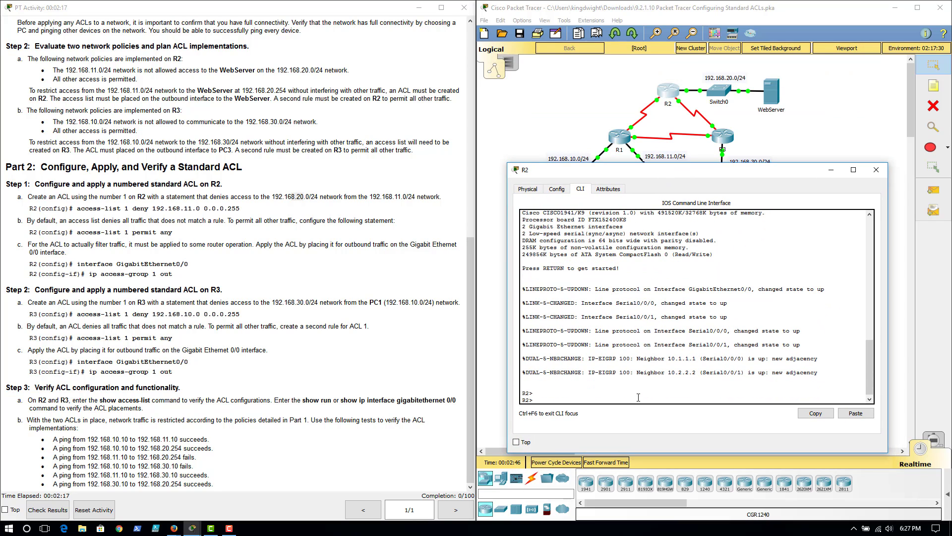
text(en)
key(Return)
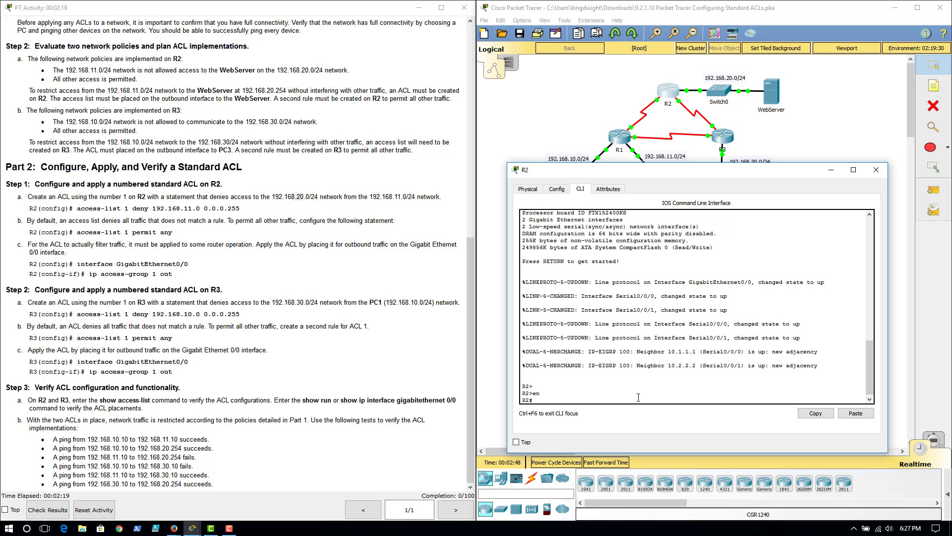
text(conf t)
key(Return)
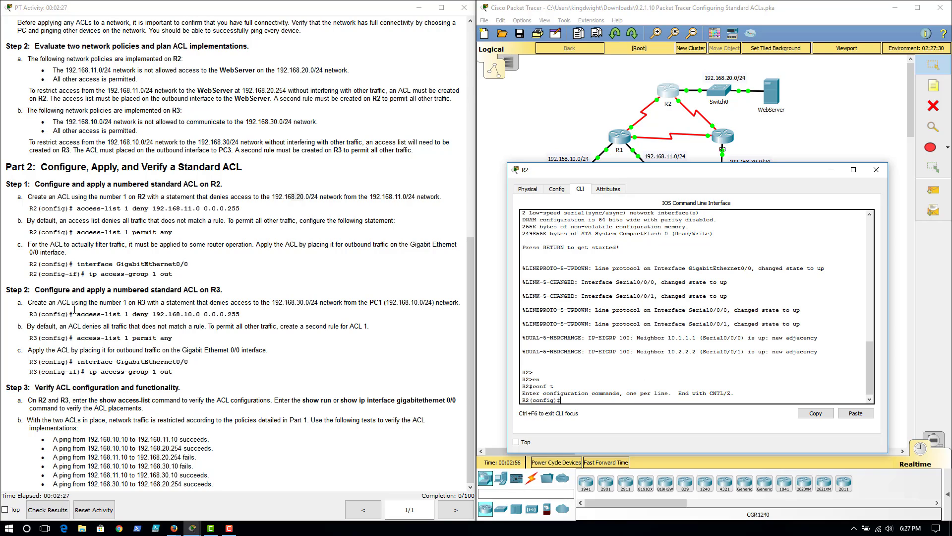
On R2, create standard access list 1 denying 192.168.11.0 with wildcard 0.0.0.255
drag(240, 209, 77, 209)
click(127, 208)
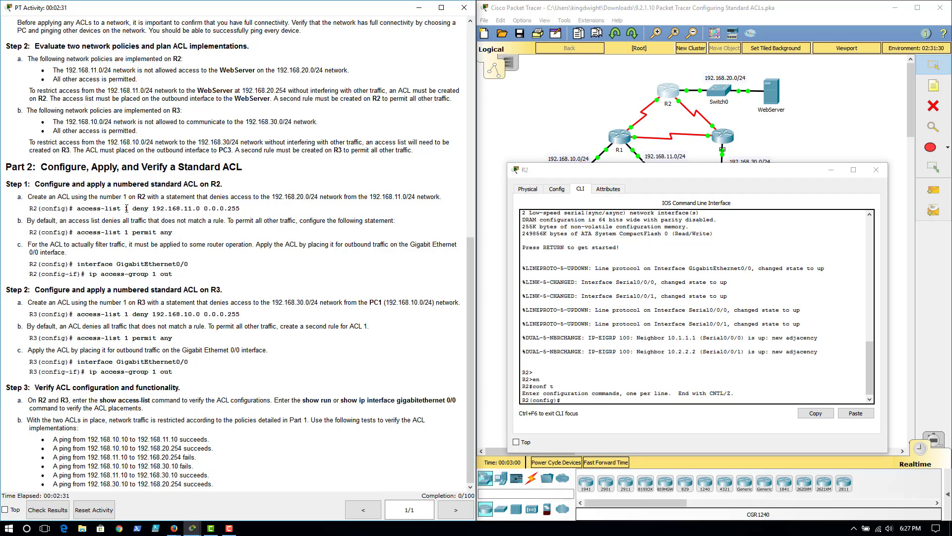
double_click(127, 208)
click(140, 209)
drag(151, 211, 134, 210)
drag(154, 209, 203, 209)
click(575, 415)
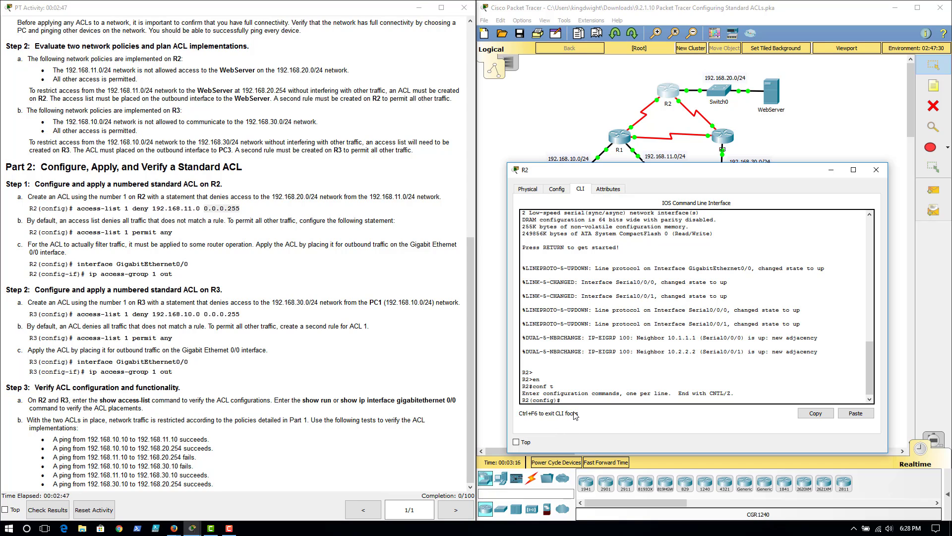
click(579, 385)
key(Return)
key(Return)
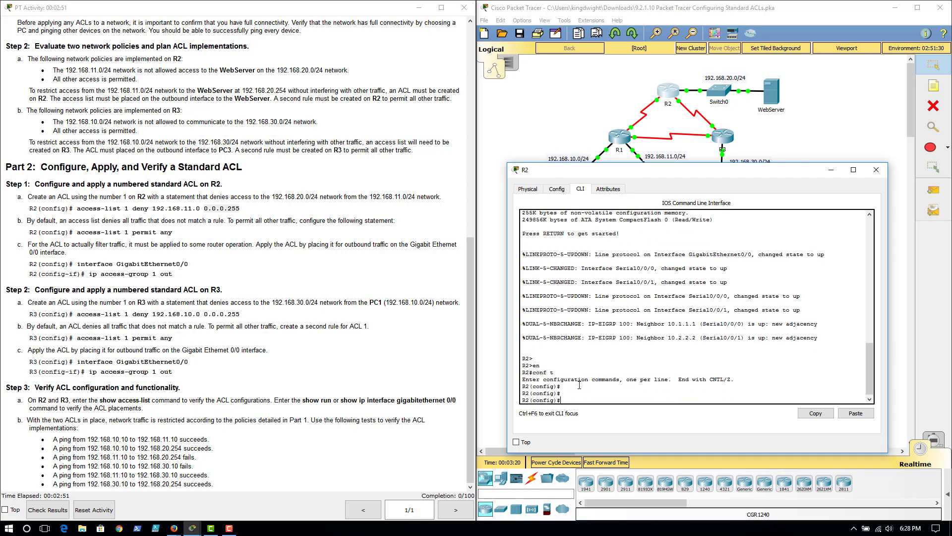
text(access-list ?)
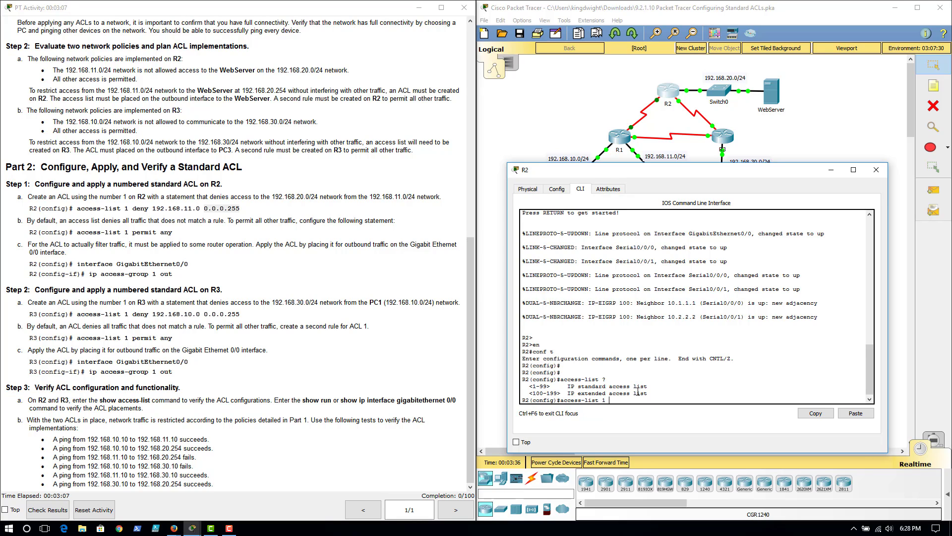
text(?)
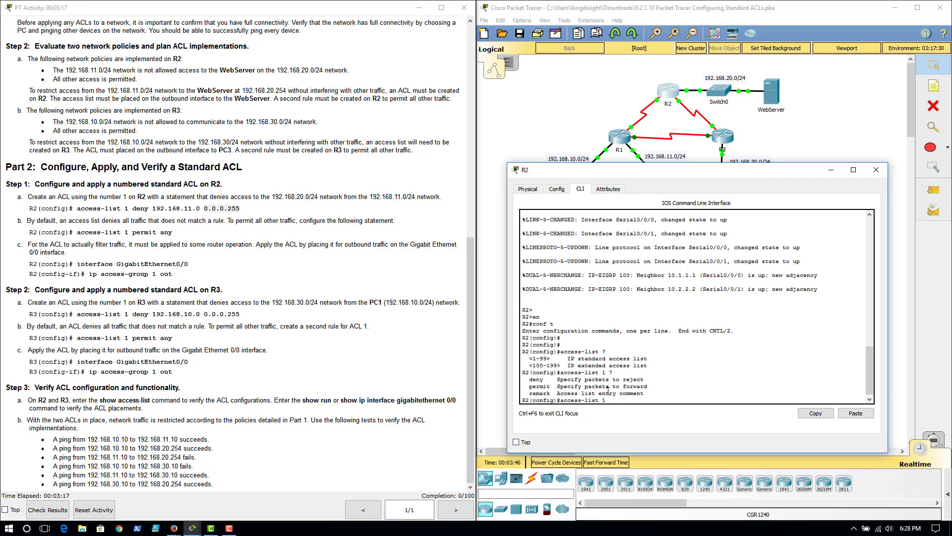
text(ny)
text(192.168.)
text(255)
key(Return)
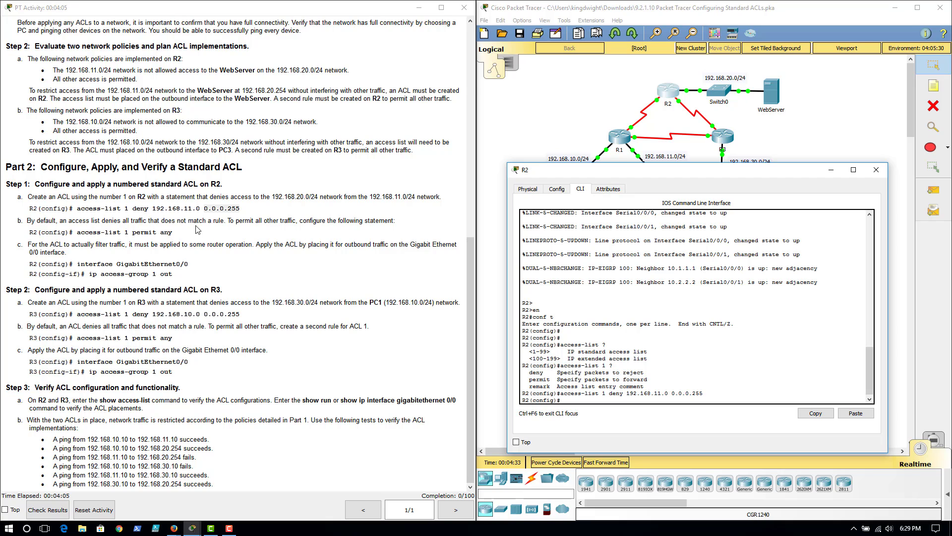
Add a second rule to access list 1 on R2 permitting any traffic
drag(174, 232, 78, 231)
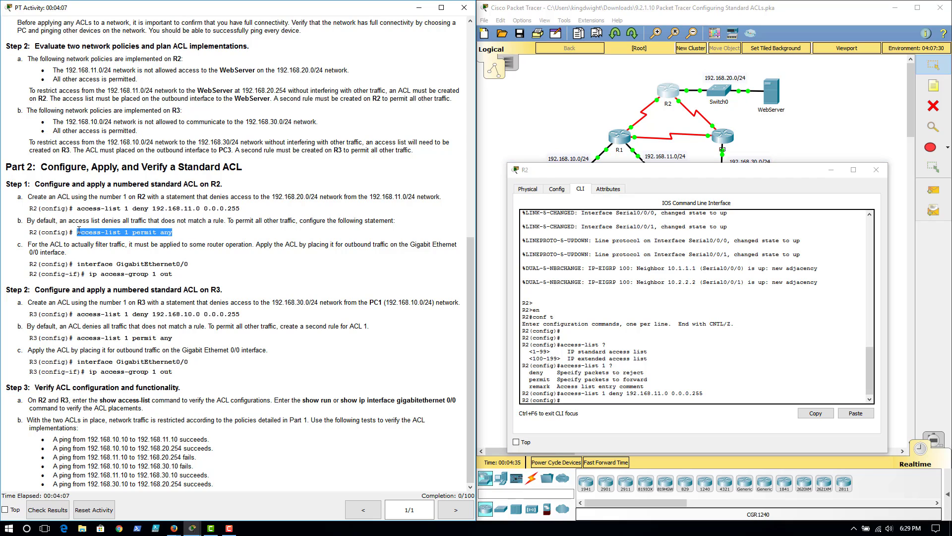
click(574, 400)
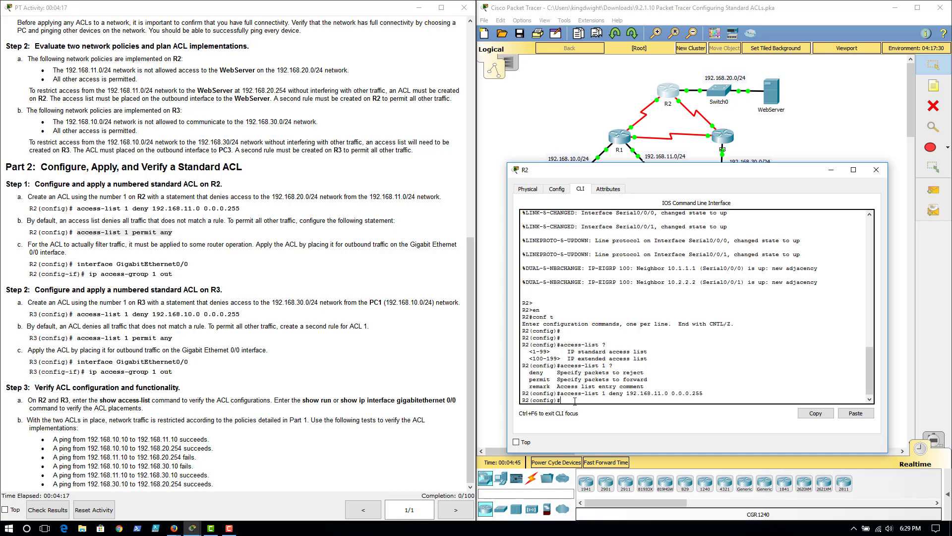
text(cce)
key(Tab)
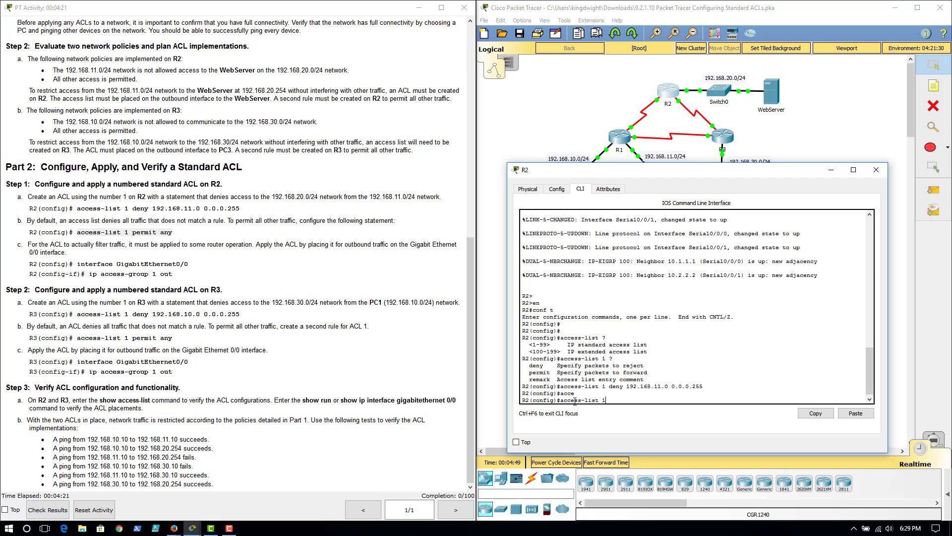
text(1 permit any)
key(Return)
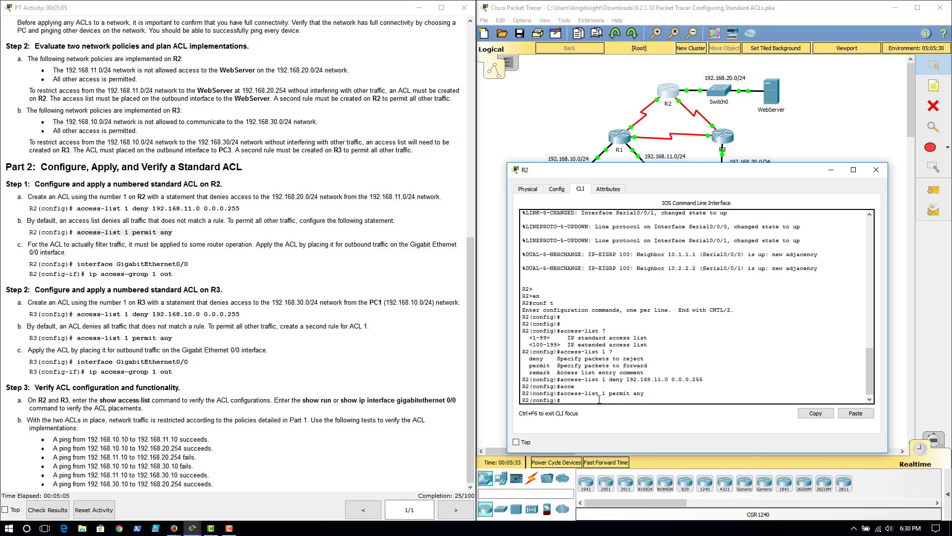
Apply access list 1 outbound on R2's GigabitEthernet0/0 interface
text(int g0/0)
key(Return)
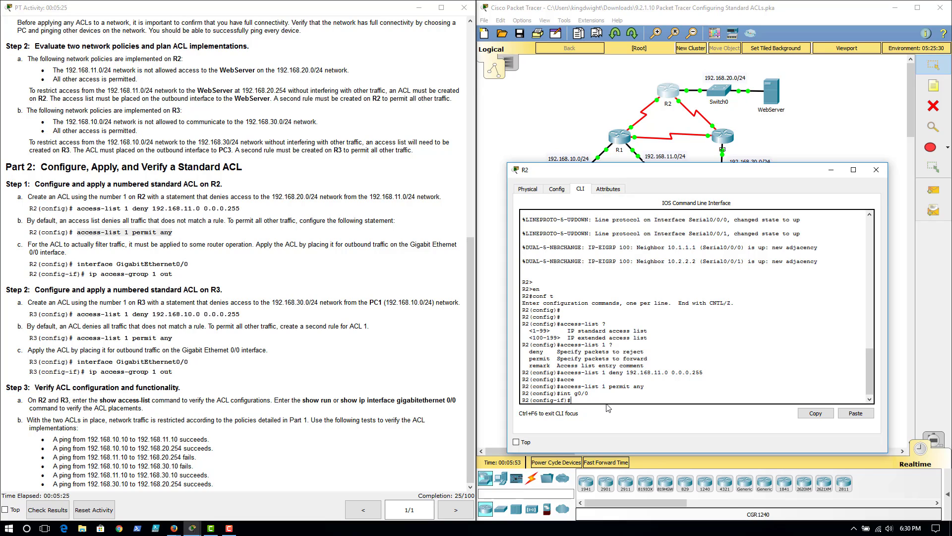
text(p access-g)
key(Tab)
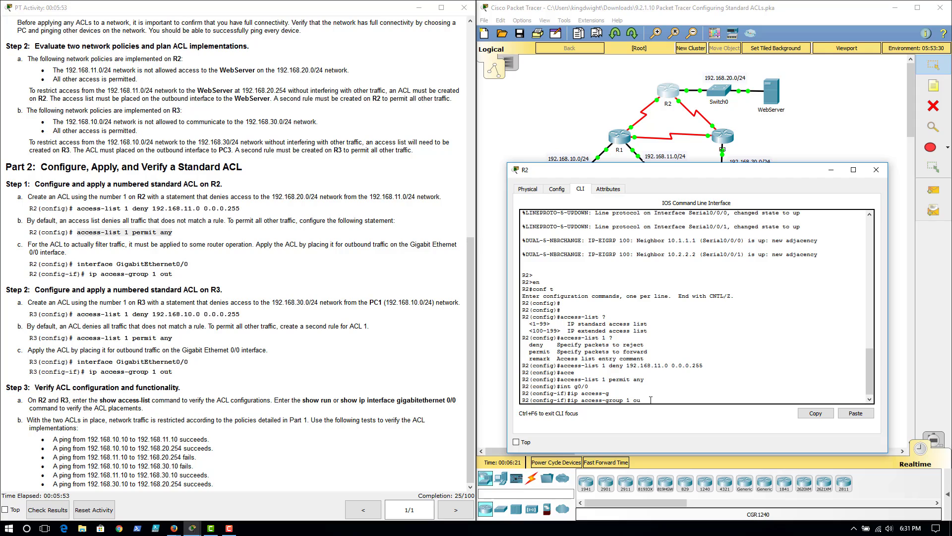
text(t)
key(Return)
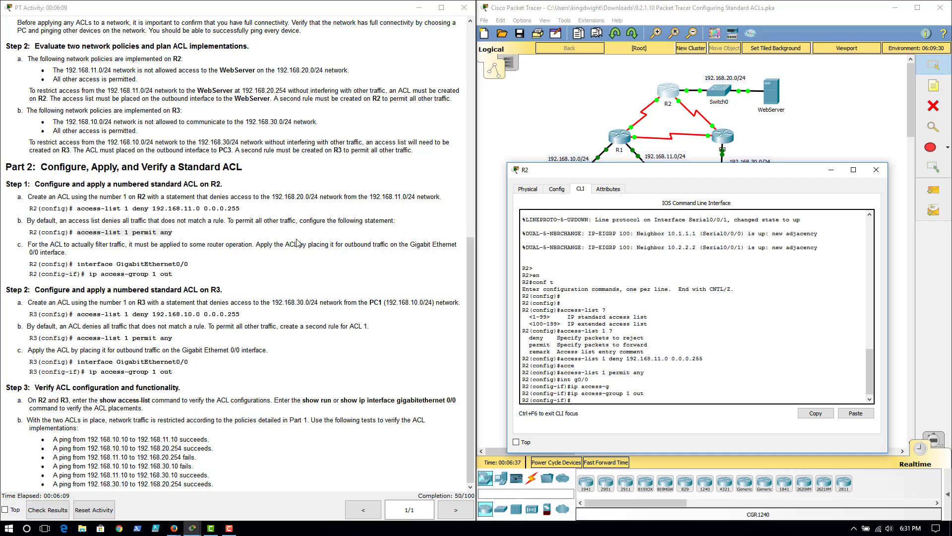
Close R2, open R3's command line interface and enter privileged and global configuration mode
click(831, 170)
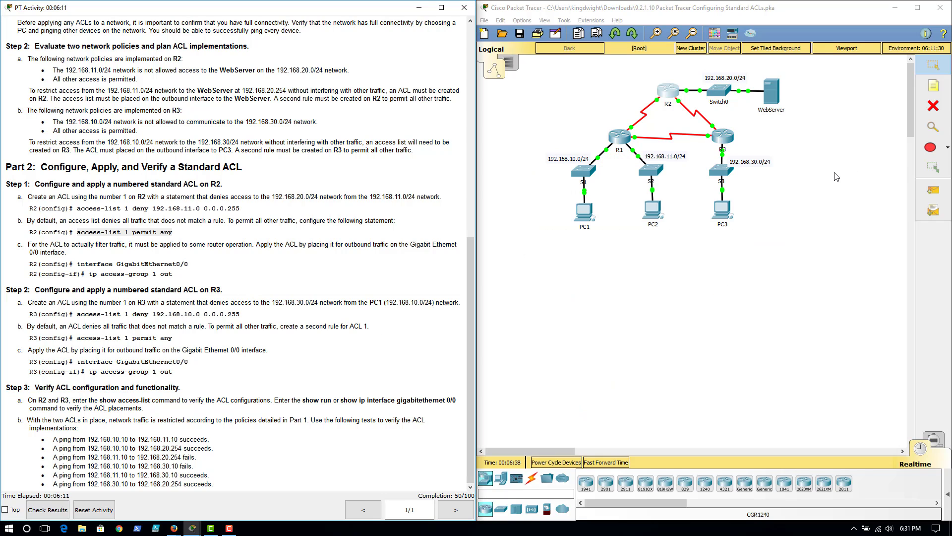
click(725, 137)
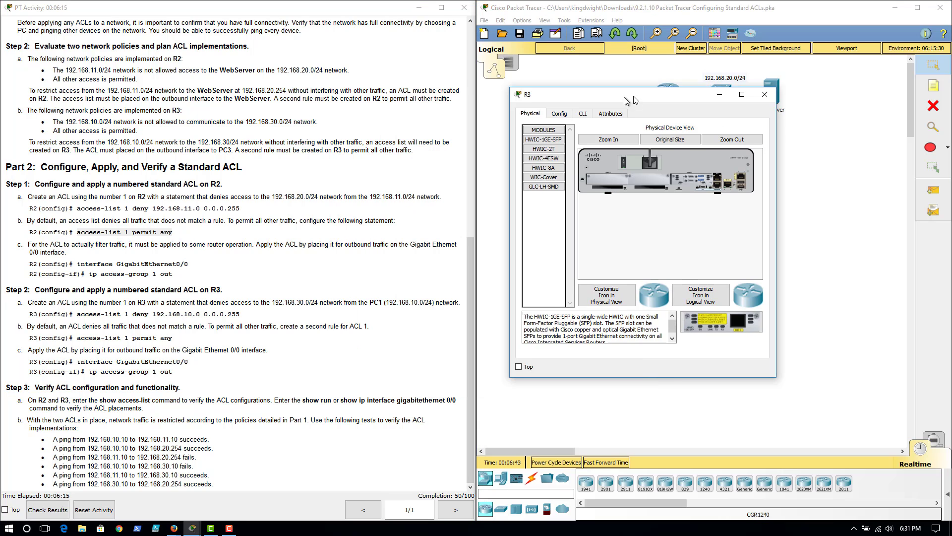
drag(714, 93, 680, 172)
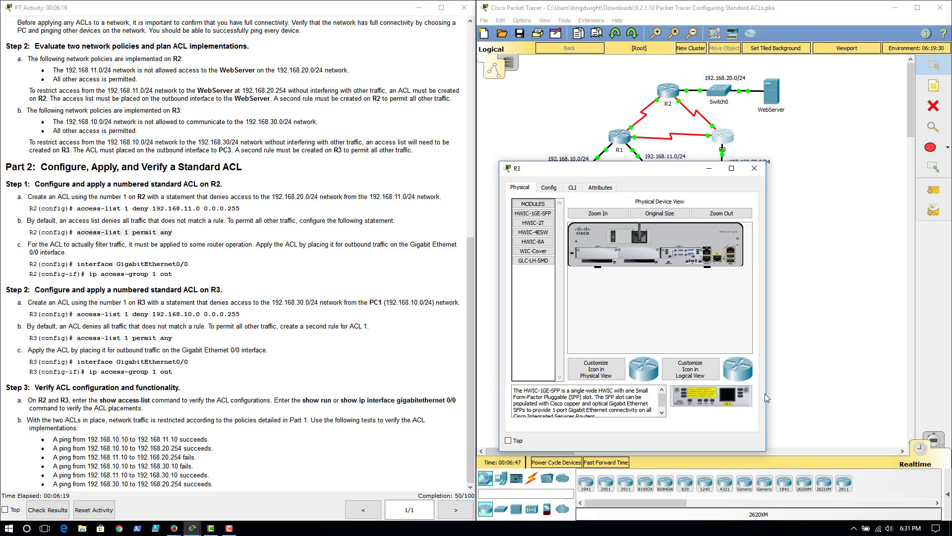
drag(767, 393, 903, 393)
click(572, 188)
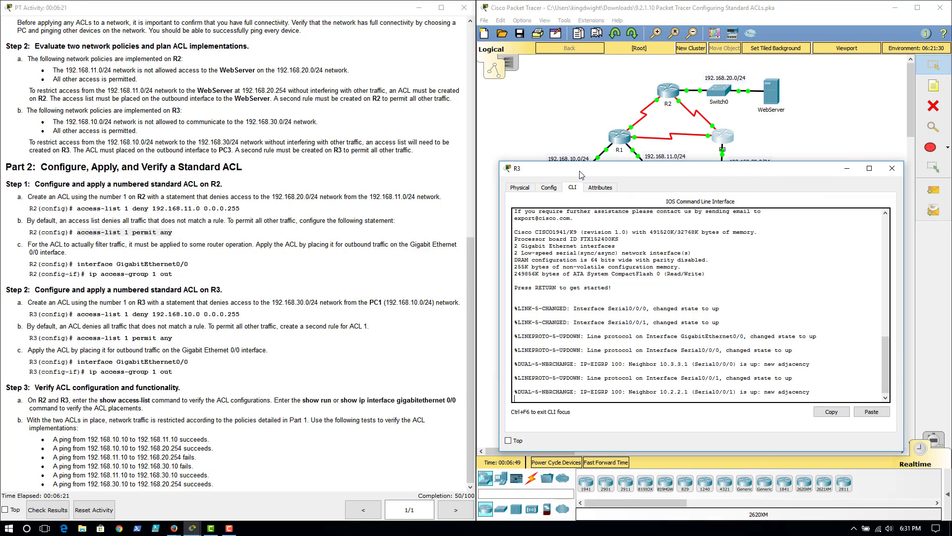
drag(582, 164, 626, 249)
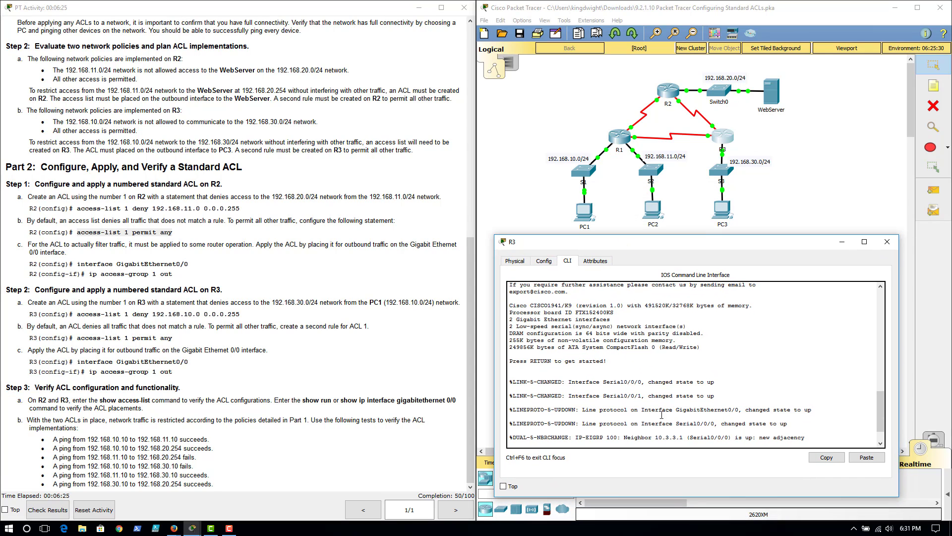
key(Return)
key(Return)
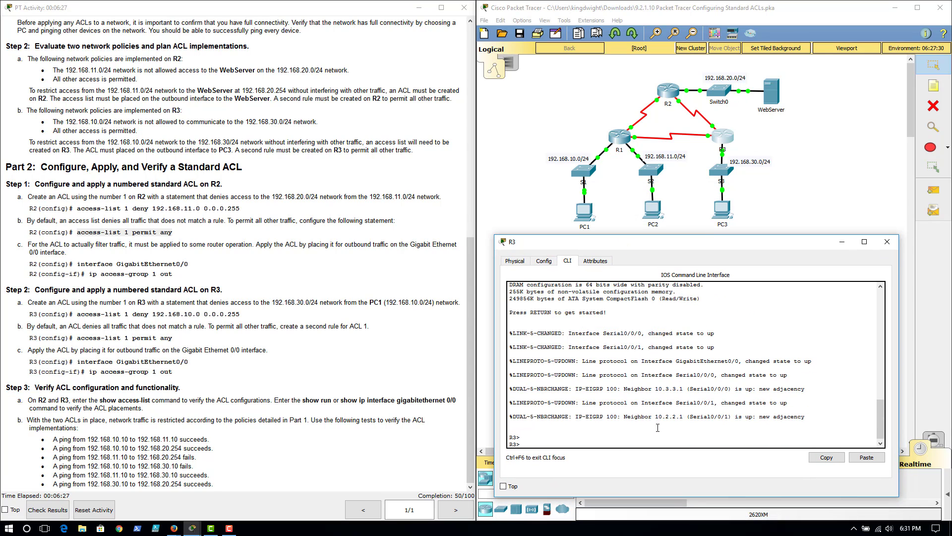
text(en)
key(Return)
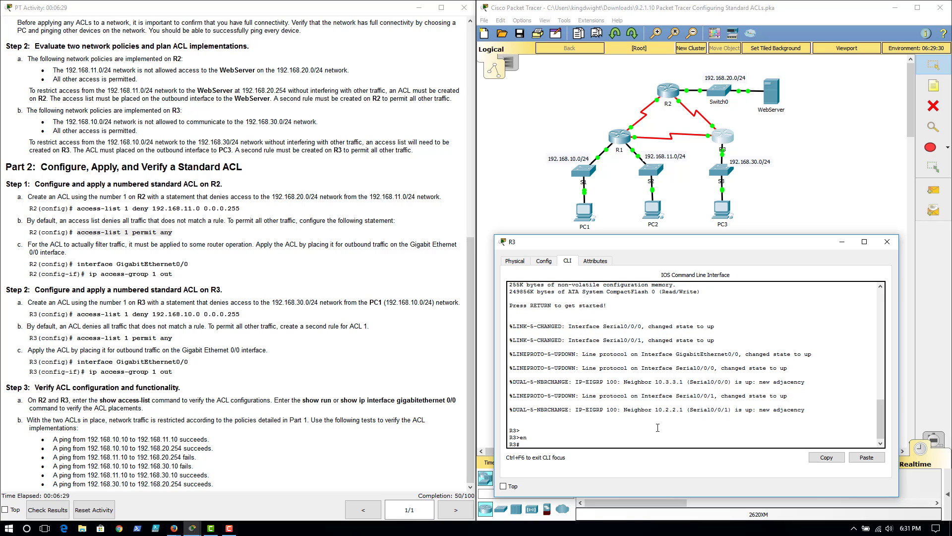
text(conf t)
key(Return)
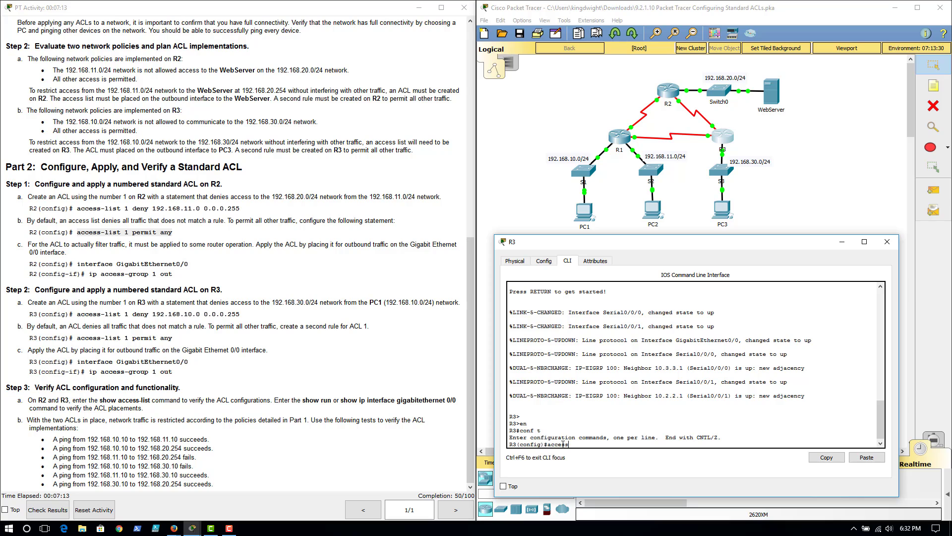
On R3, create standard access list 1 denying 192.168.10.0 with wildcard 0.0.0.255
text(-list 1 deny)
text(19)
text(2.168.10.0 0.0.0.2555)
key(Return)
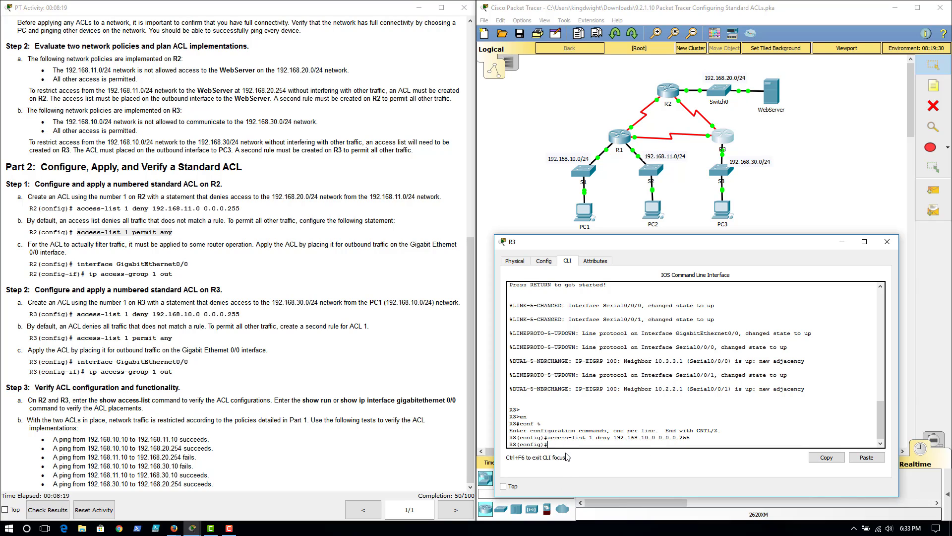
Add a second rule to access list 1 on R3 permitting any traffic
text(access-list 1 permit any)
key(Return)
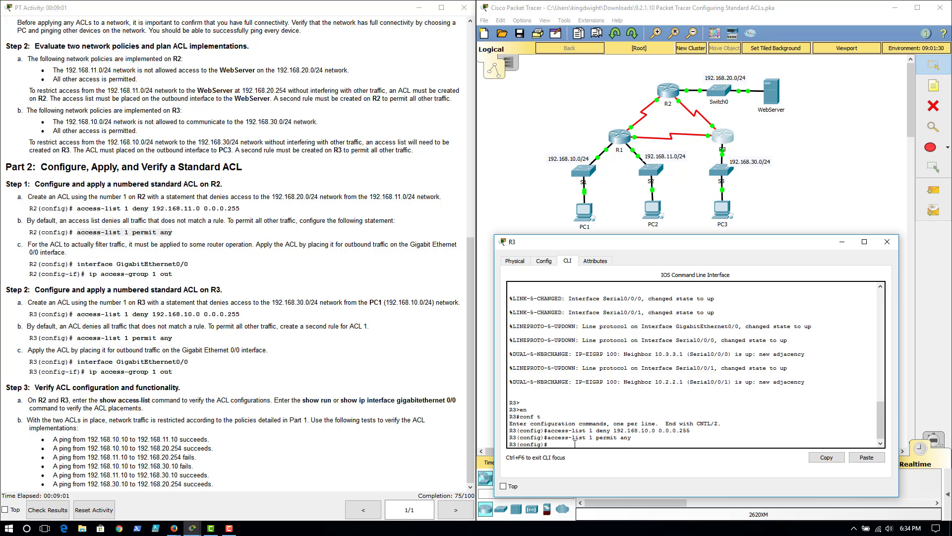
Apply access list 1 outbound on R3's GigabitEthernet0/0 interface
text(t g0/0)
key(Return)
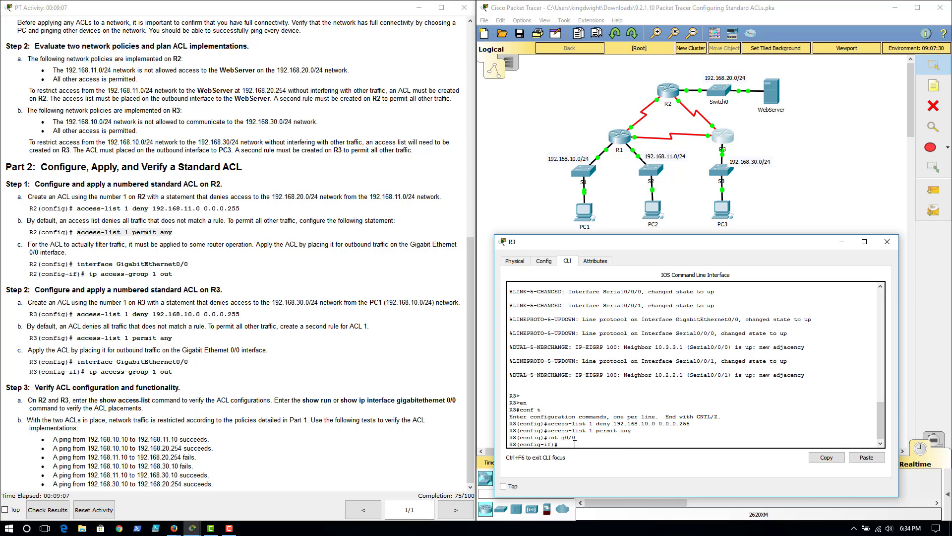
text(ip access-g)
key(Tab)
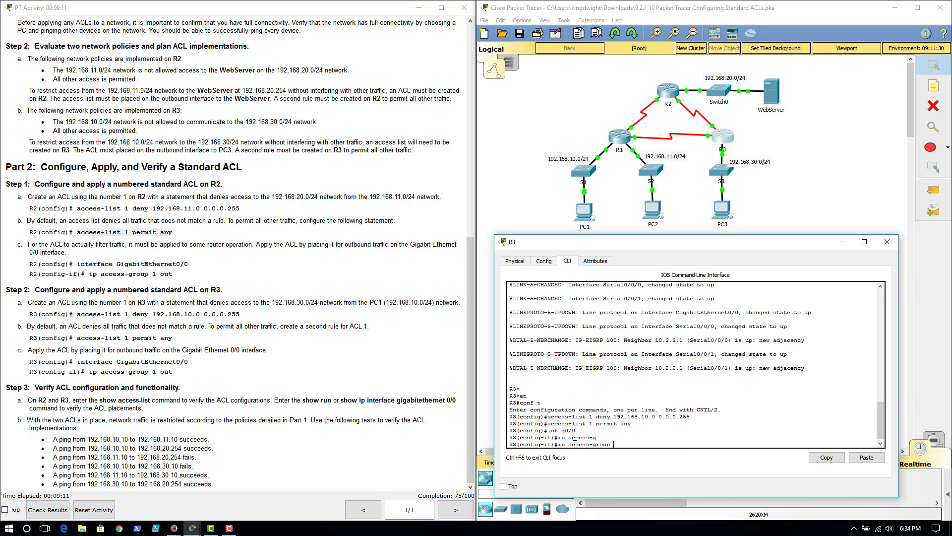
text(1 out)
key(Return)
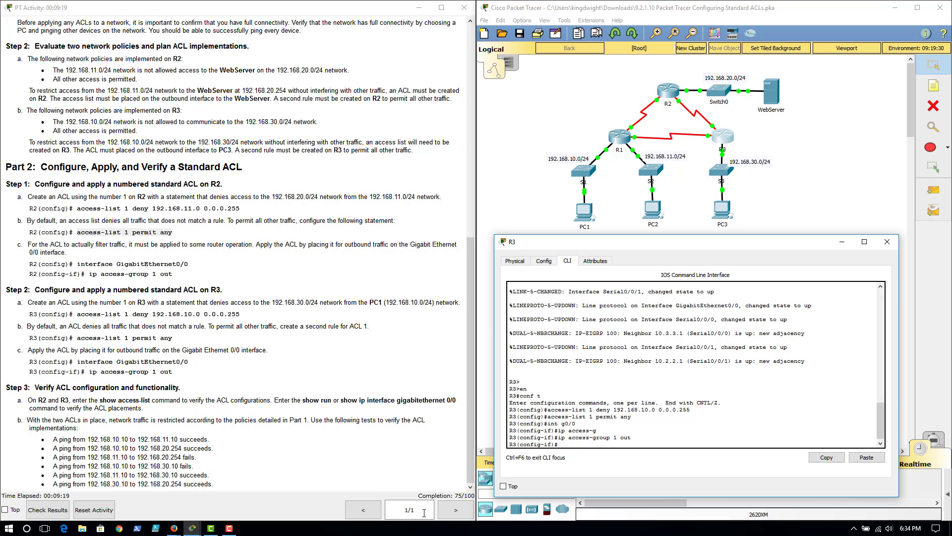
Review the Step 3 verification instructions in the activity document
click(472, 459)
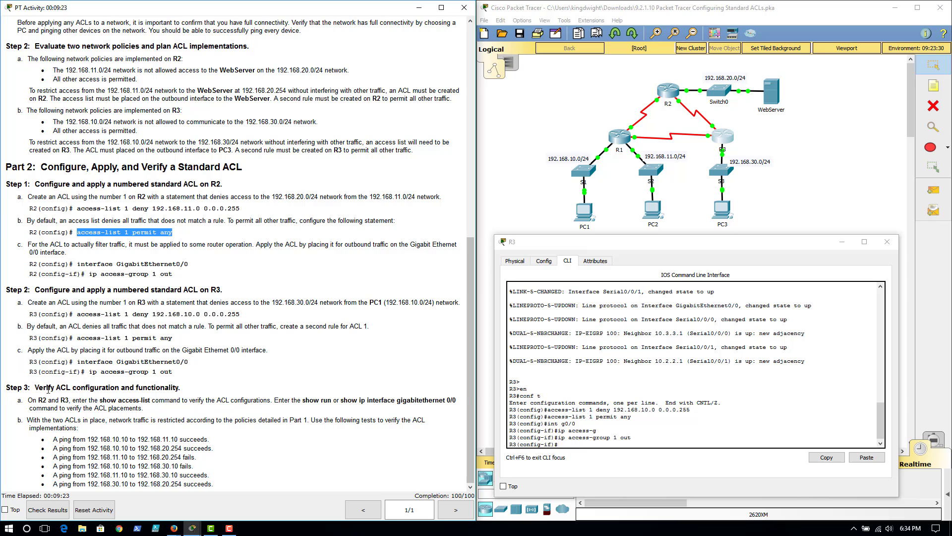
click(108, 401)
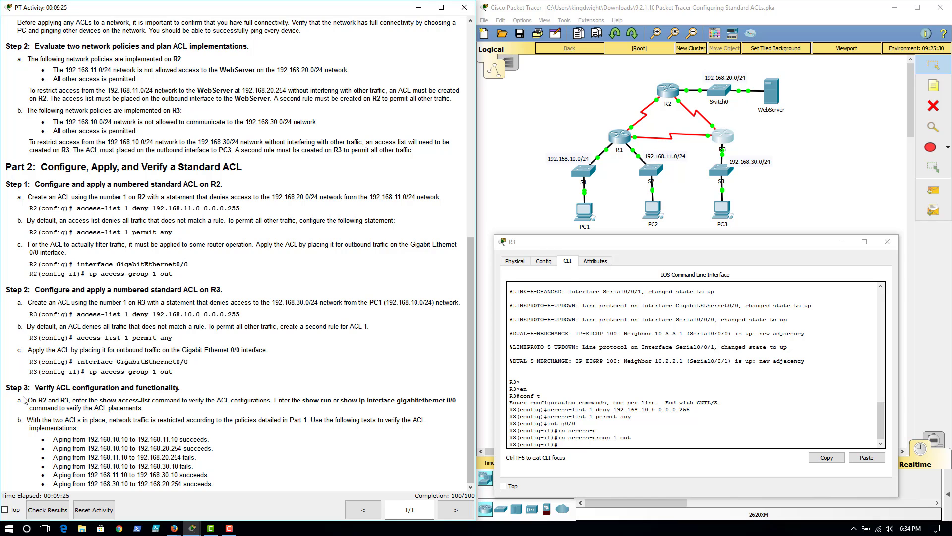
drag(6, 387, 259, 486)
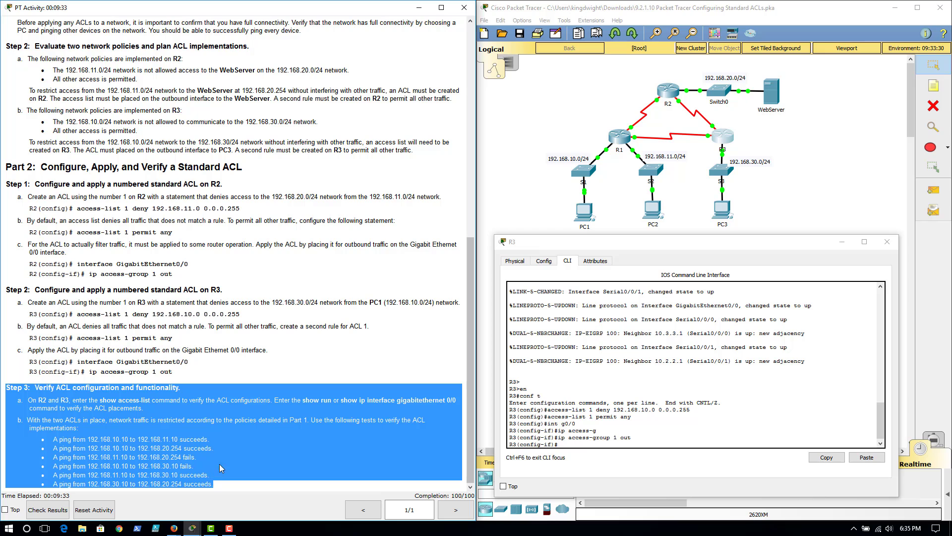
click(204, 468)
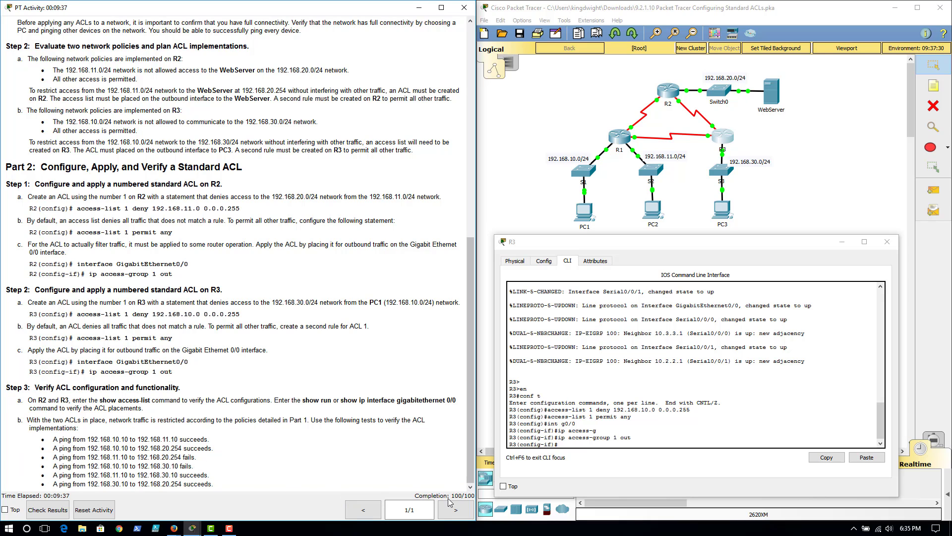
click(642, 416)
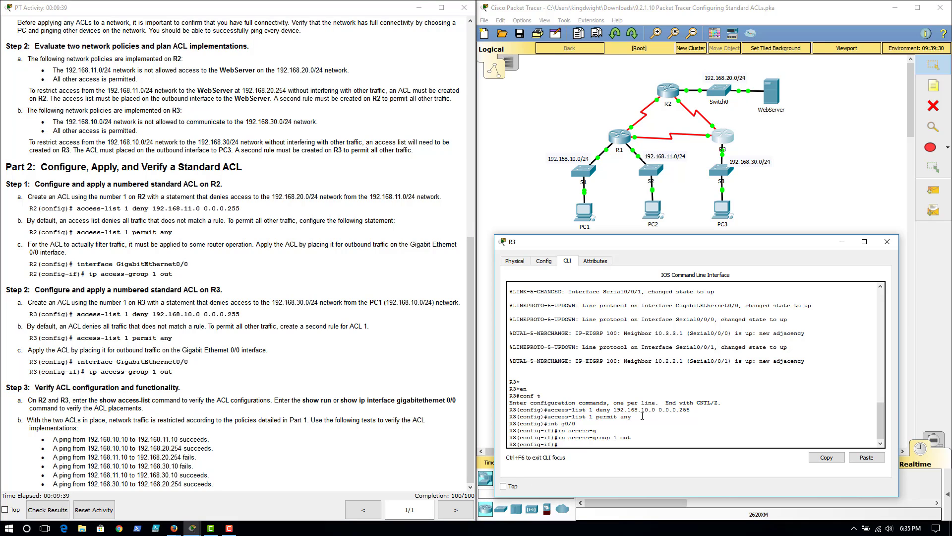